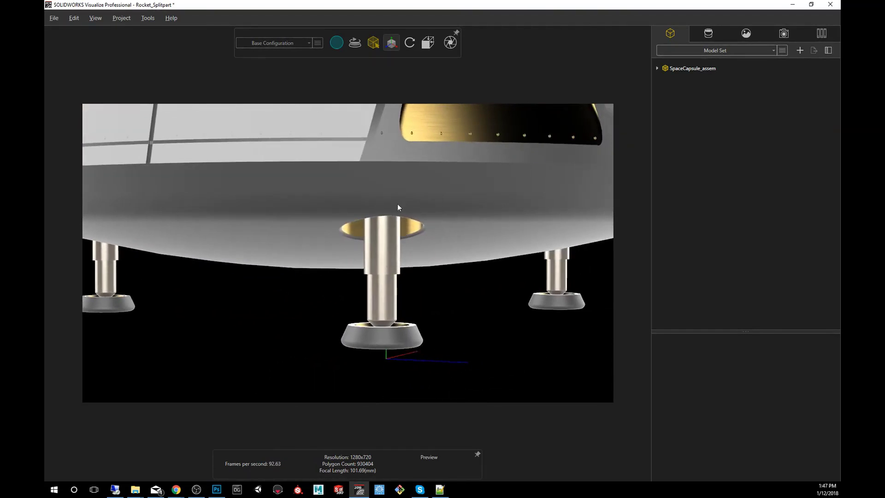
# Switch the selection mode to parts and select the brushed nickel part of the landing legs
pyautogui.moveTo(374, 44)
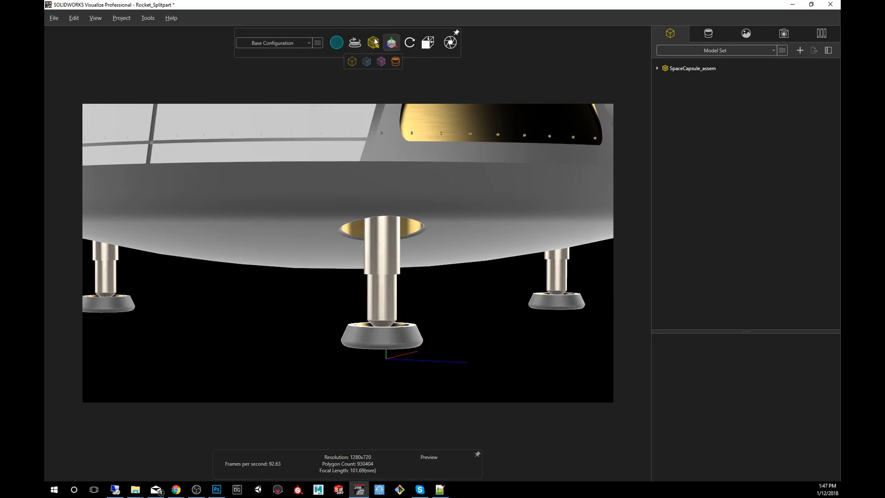
pyautogui.click(366, 62)
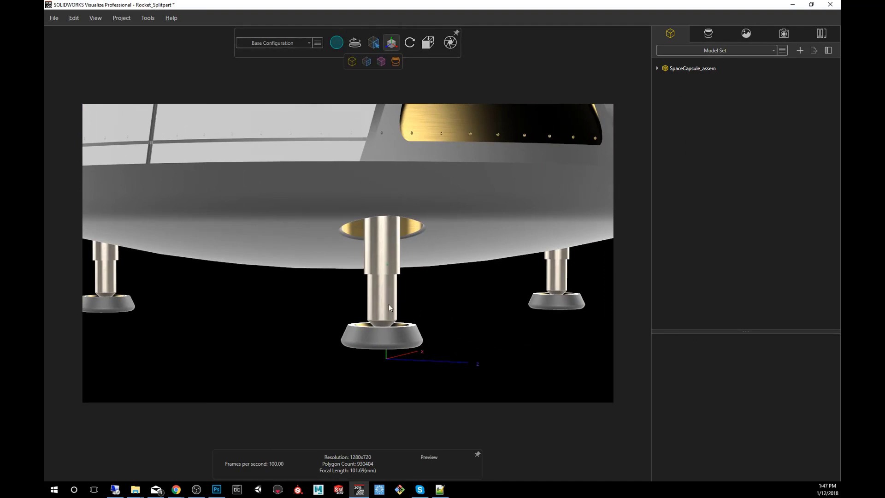
pyautogui.click(389, 307)
pyautogui.moveTo(389, 306)
pyautogui.mouseDown()
pyautogui.moveTo(337, 253)
pyautogui.moveTo(318, 305)
pyautogui.mouseUp()
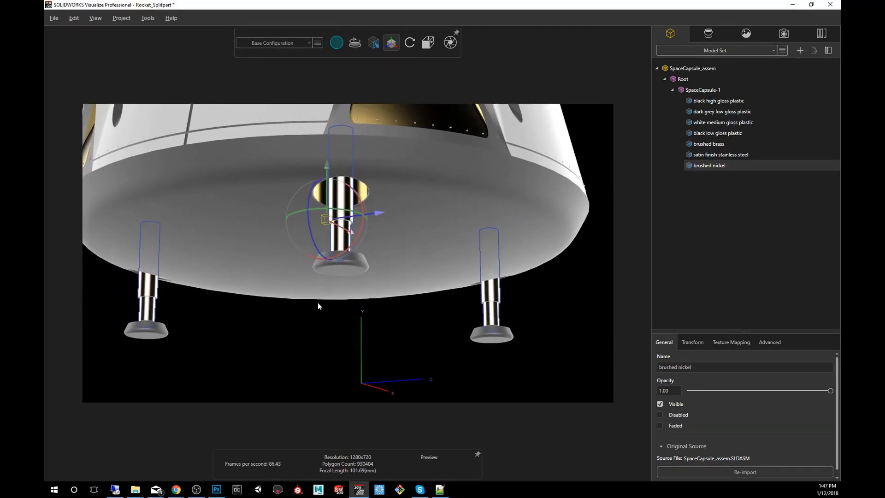
pyautogui.click(693, 167)
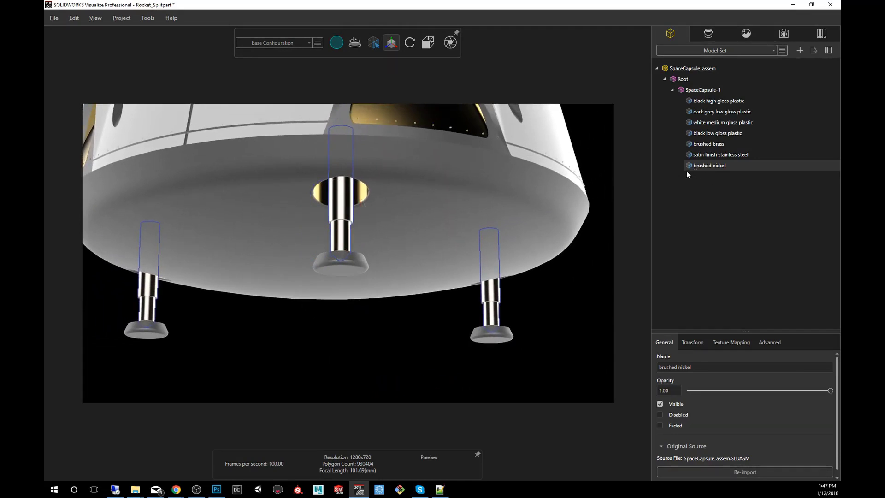
# Split the front leg's lower section off the brushed nickel part with Split Part, using a facet angle tolerance of 180
pyautogui.moveTo(440, 295); pyautogui.dragTo(378, 326)
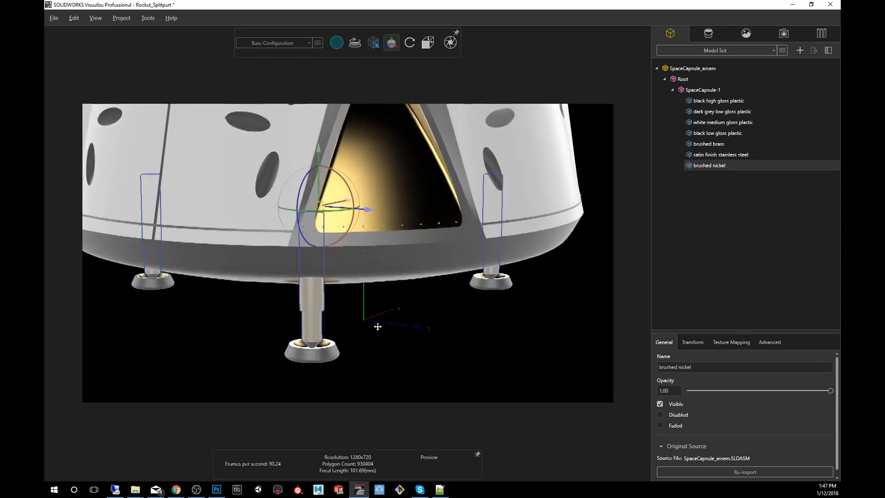
pyautogui.scroll(3, 377, 327)
pyautogui.rightClick(286, 286)
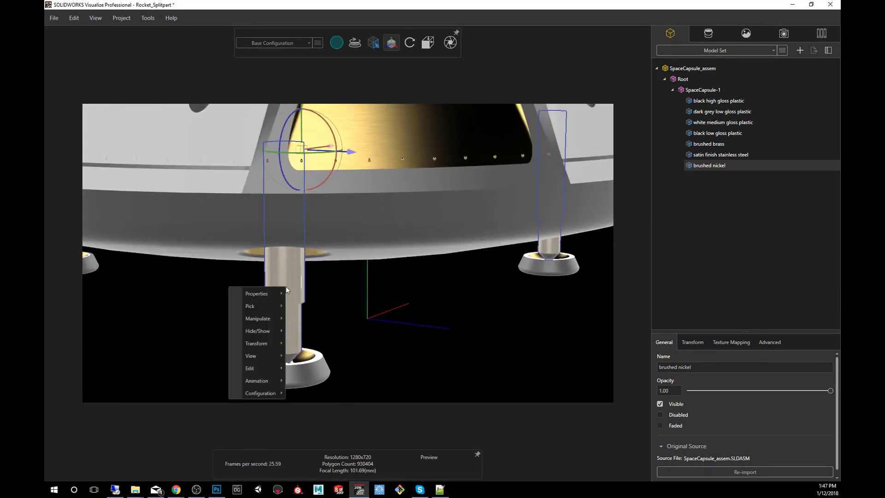
pyautogui.moveTo(265, 368)
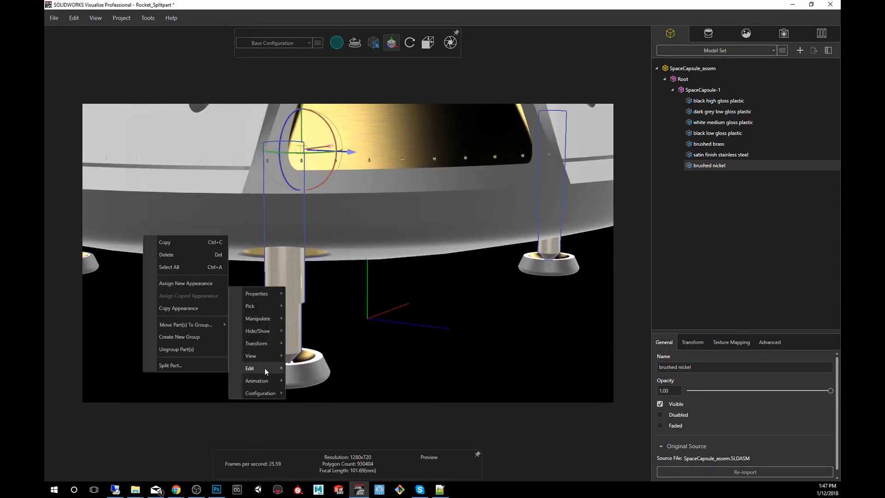
pyautogui.click(170, 365)
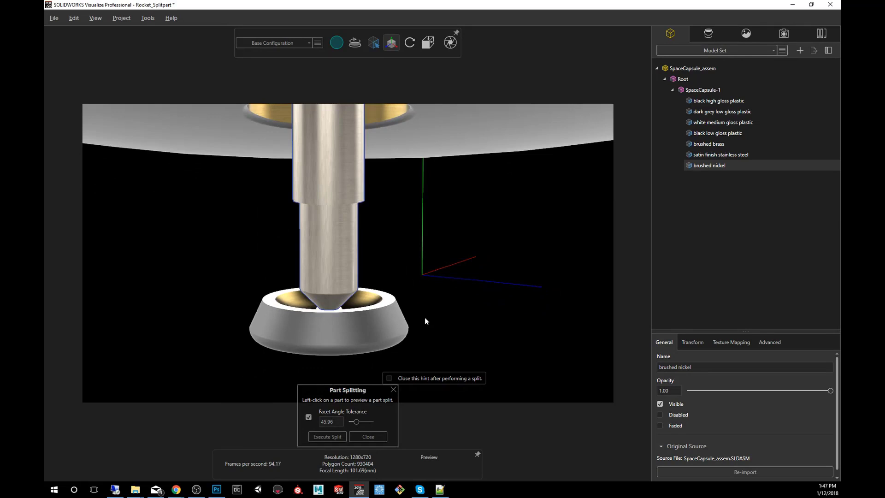
pyautogui.click(334, 283)
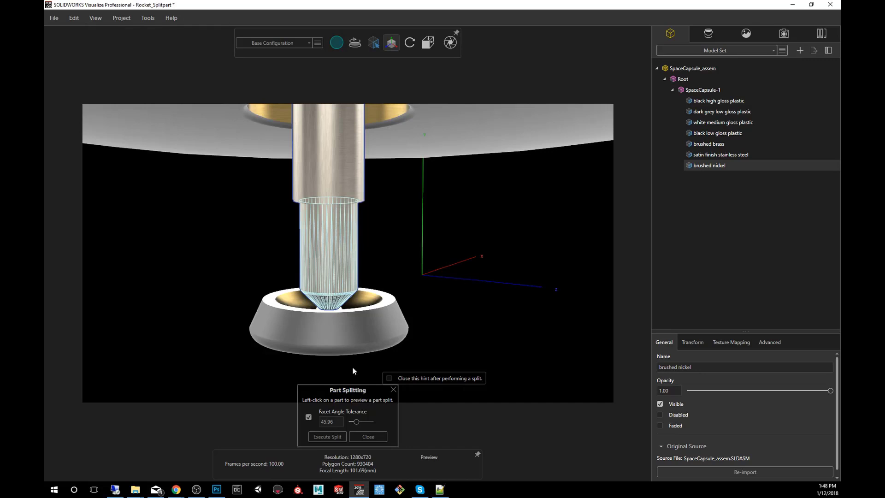
pyautogui.scroll(5, 362, 239)
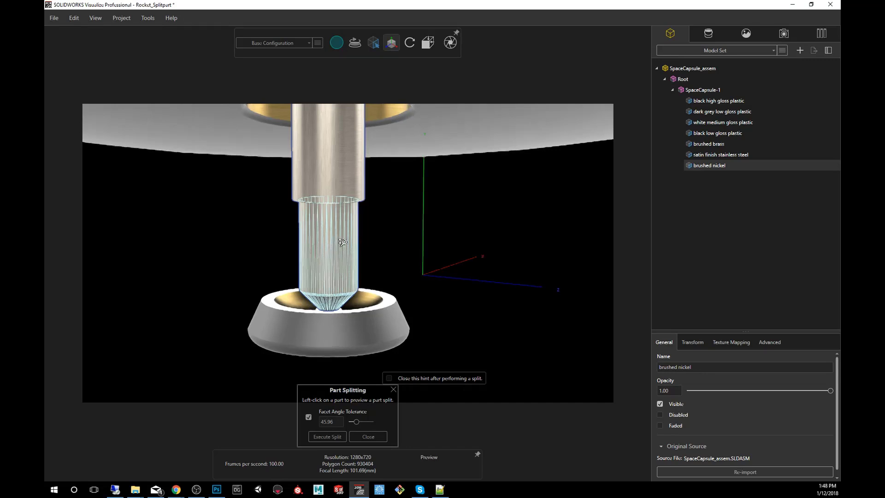
pyautogui.scroll(2, 362, 239)
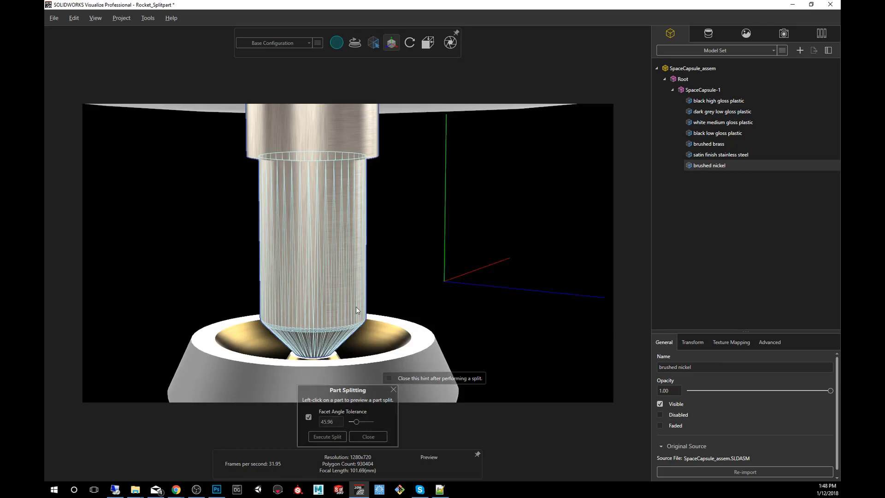
pyautogui.moveTo(357, 422); pyautogui.dragTo(364, 423)
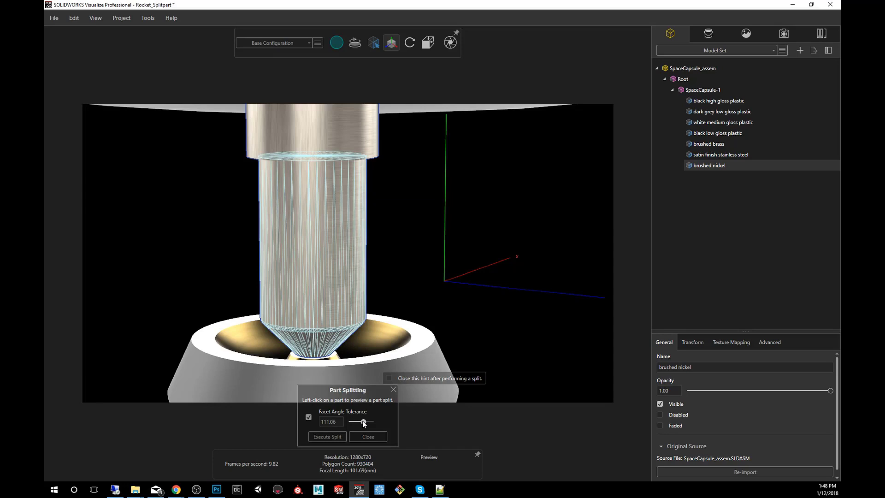
pyautogui.moveTo(363, 422); pyautogui.dragTo(388, 419)
pyautogui.click(322, 438)
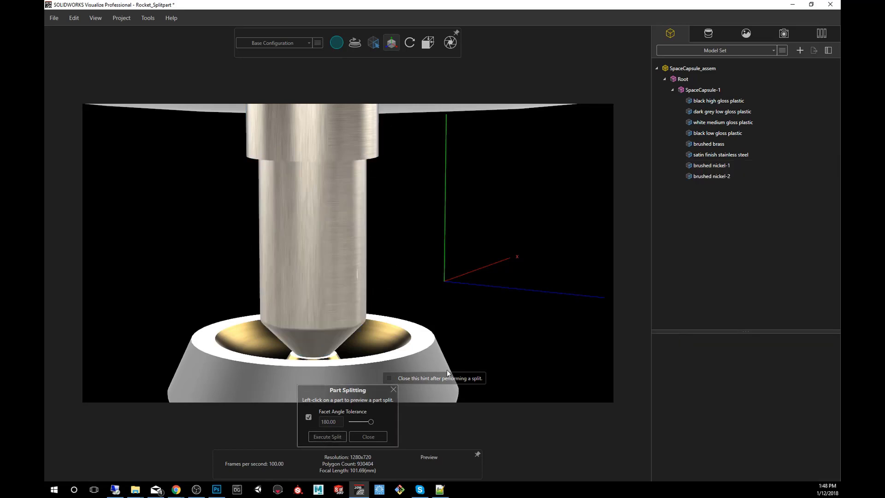
pyautogui.click(380, 438)
# Examine the two split parts, brushed nickel-2 and brushed nickel-1, by selecting each in the model tree
pyautogui.click(719, 177)
pyautogui.scroll(-2, 426, 221)
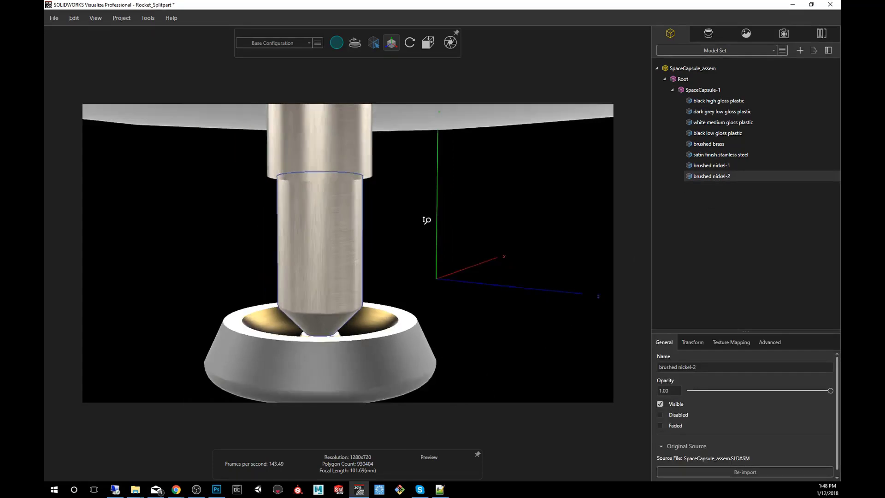
pyautogui.scroll(-4, 426, 221)
pyautogui.keyDown('ctrl'); pyautogui.moveTo(363, 176); pyautogui.dragTo(367, 232, button='middle'); pyautogui.keyUp('ctrl')
pyautogui.moveTo(345, 128)
pyautogui.mouseDown()
pyautogui.moveTo(339, 151)
pyautogui.moveTo(339, 129)
pyautogui.mouseUp()
pyautogui.click(710, 166)
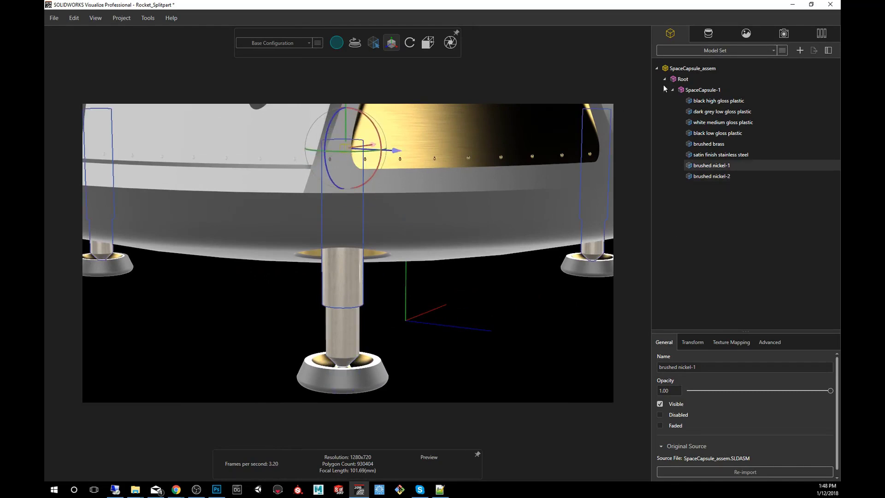
# Apply the clear glass appearance to the separated lower section of the front leg
pyautogui.click(708, 33)
pyautogui.moveTo(708, 180); pyautogui.dragTo(350, 341)
pyautogui.click(378, 331)
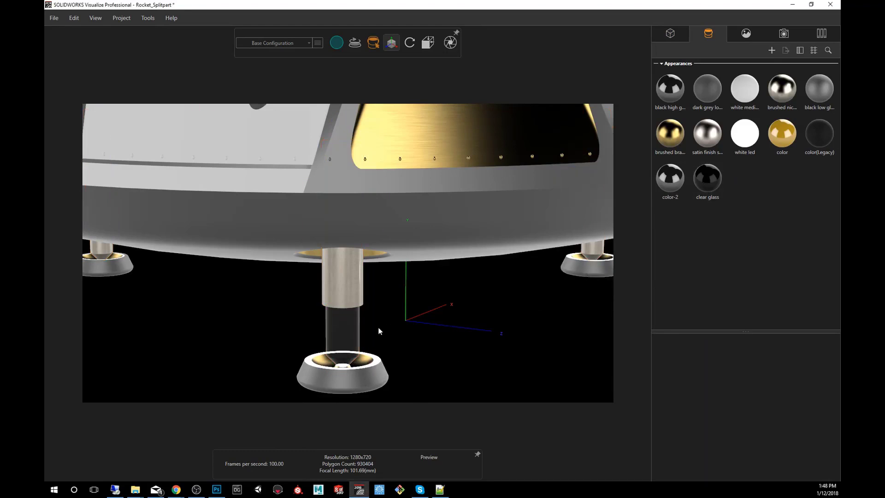
# Select the brushed nickel-1 part on another landing leg in part selection mode and open Split Part for it
pyautogui.moveTo(389, 330); pyautogui.dragTo(407, 299, button='middle')
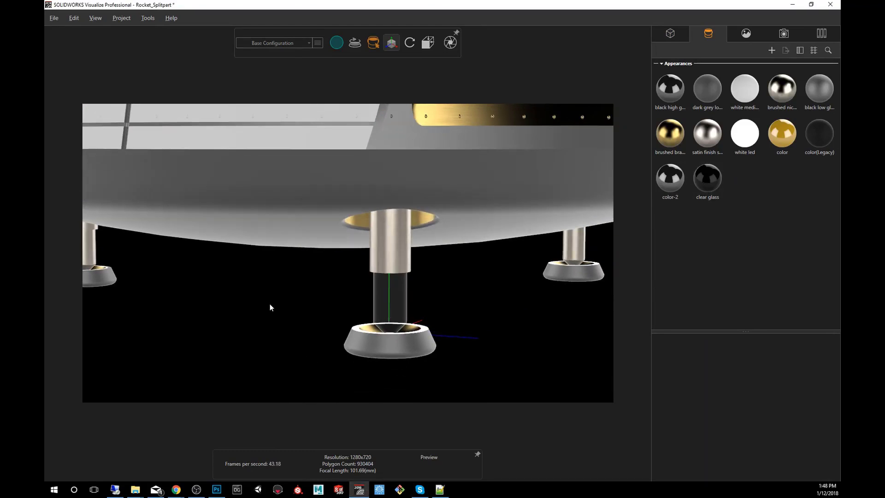
pyautogui.moveTo(270, 307); pyautogui.dragTo(551, 310, button='middle')
pyautogui.scroll(6, 437, 326)
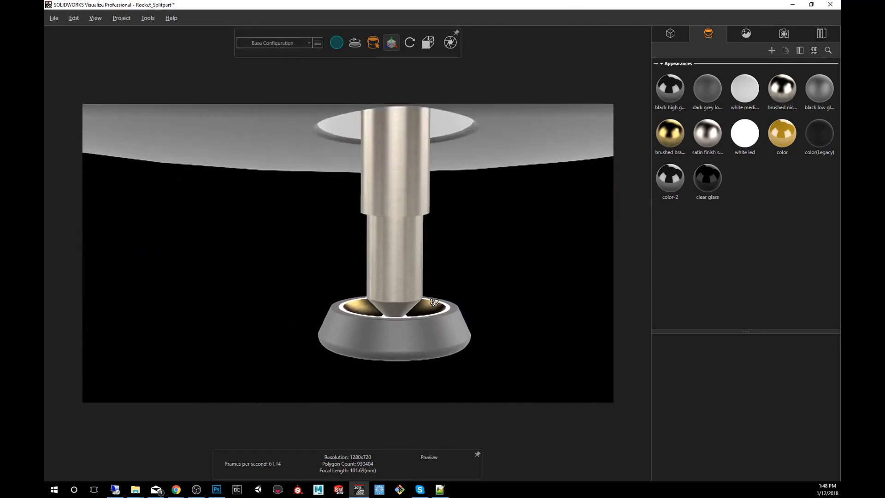
pyautogui.moveTo(434, 302); pyautogui.dragTo(408, 293, button='middle')
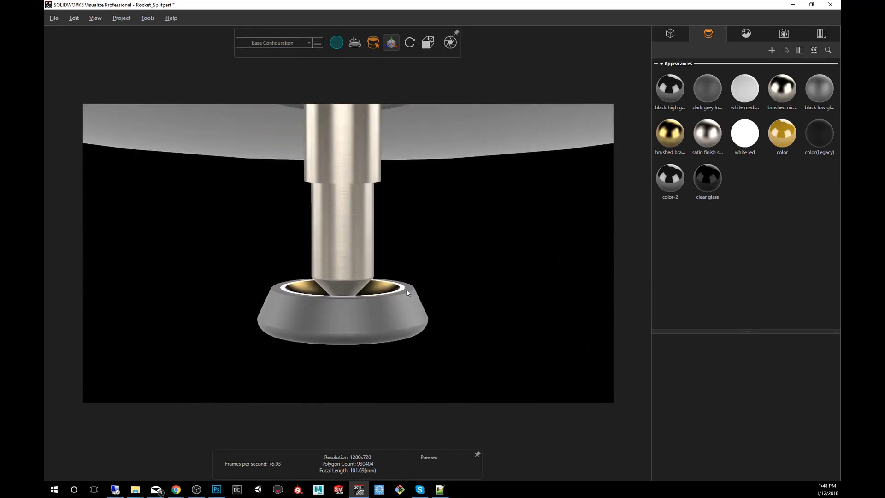
pyautogui.scroll(4, 407, 293)
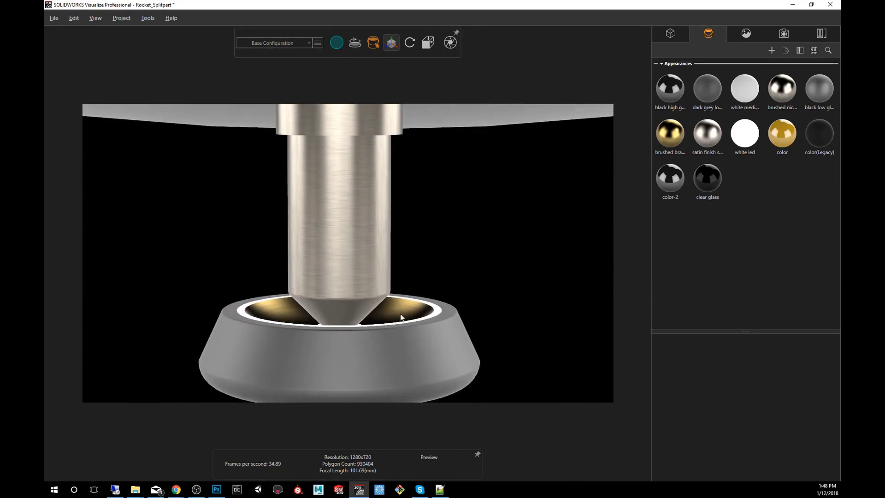
pyautogui.click(373, 42)
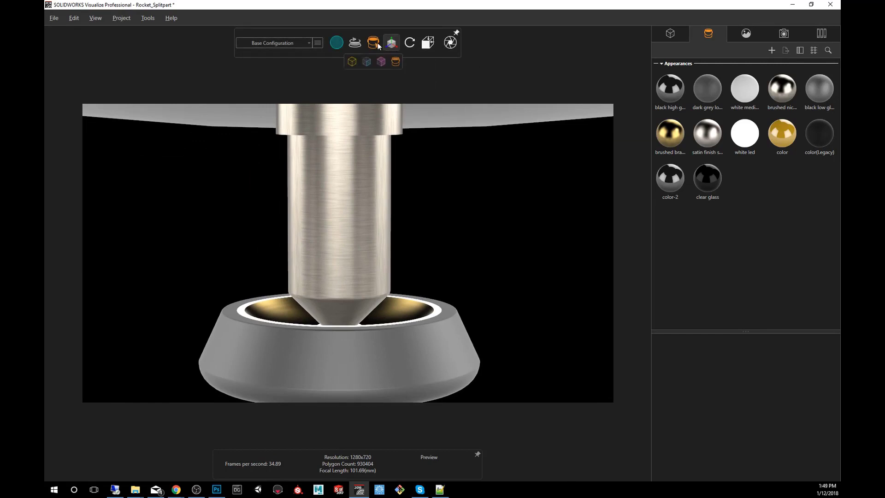
pyautogui.click(358, 250)
pyautogui.rightClick(355, 234)
pyautogui.moveTo(330, 316)
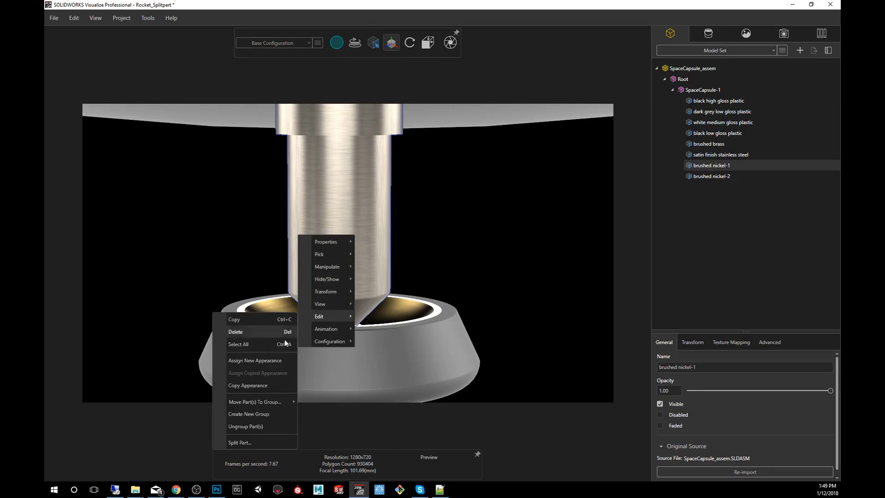
pyautogui.click(243, 441)
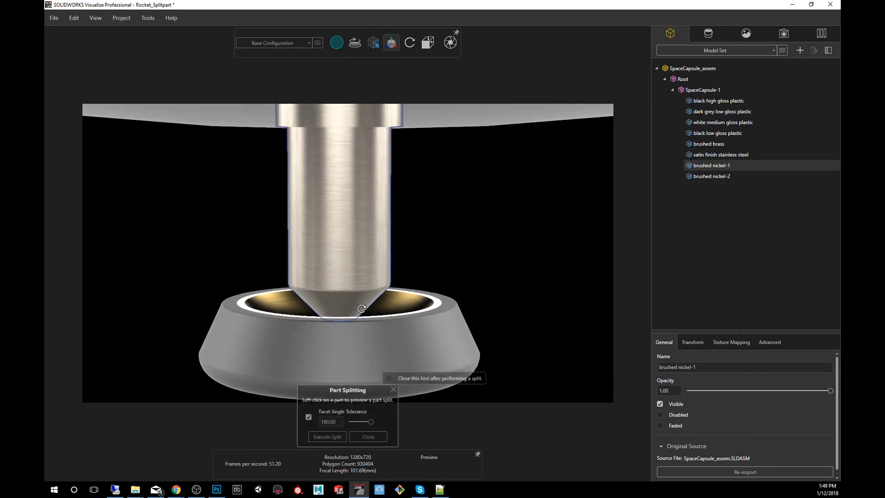
# Preview a split of the leg's conical tip and lower the facet angle tolerance to 7.66
pyautogui.scroll(2, 337, 259)
pyautogui.scroll(2, 337, 259)
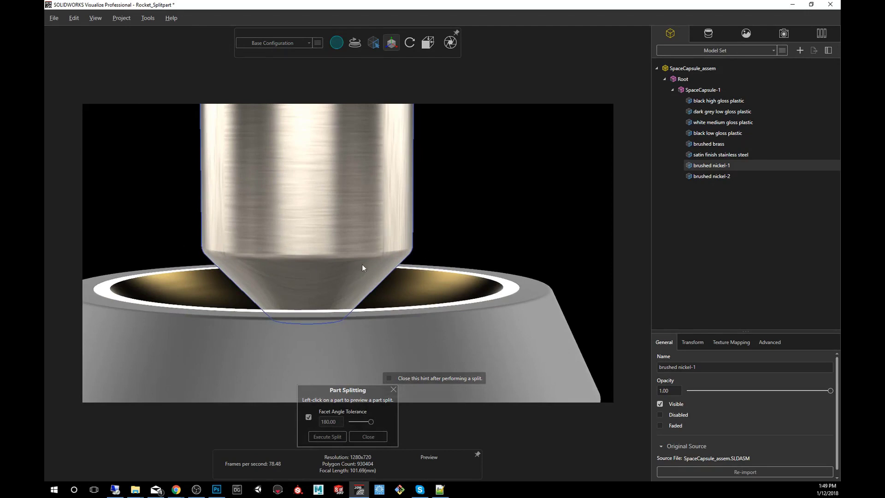
pyautogui.click(306, 285)
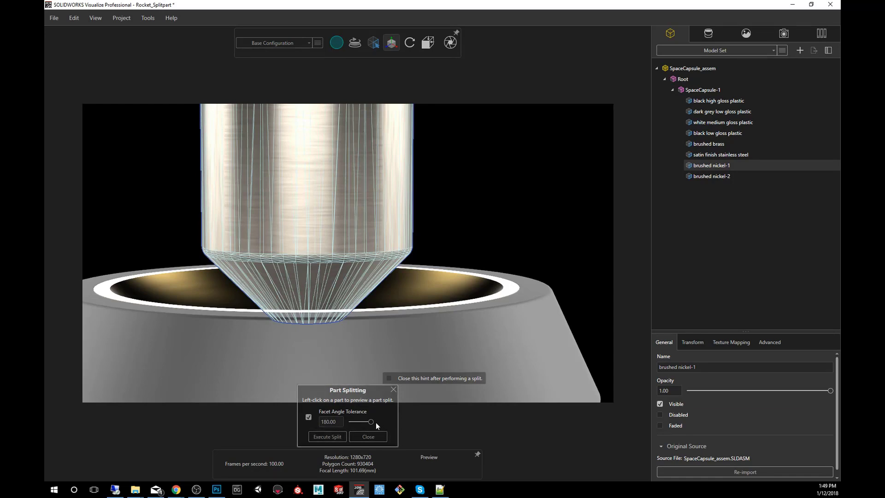
pyautogui.moveTo(372, 421); pyautogui.dragTo(353, 422)
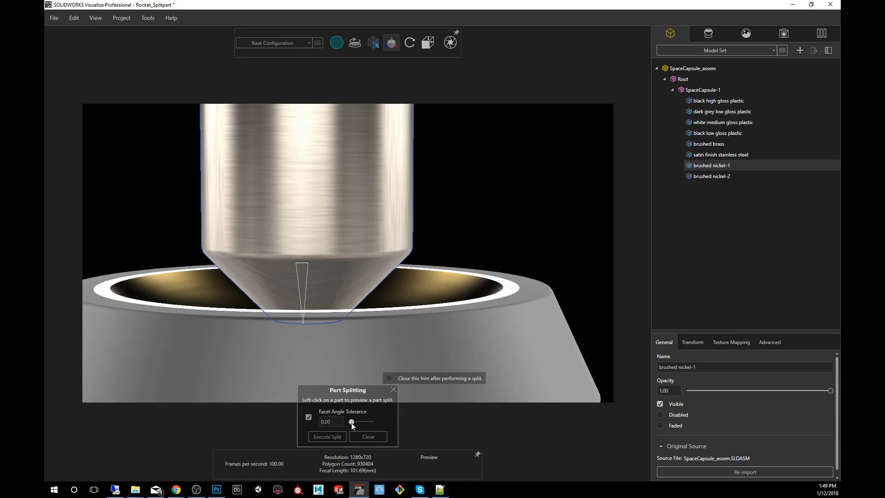
pyautogui.moveTo(351, 422); pyautogui.dragTo(352, 422)
pyautogui.click(351, 422)
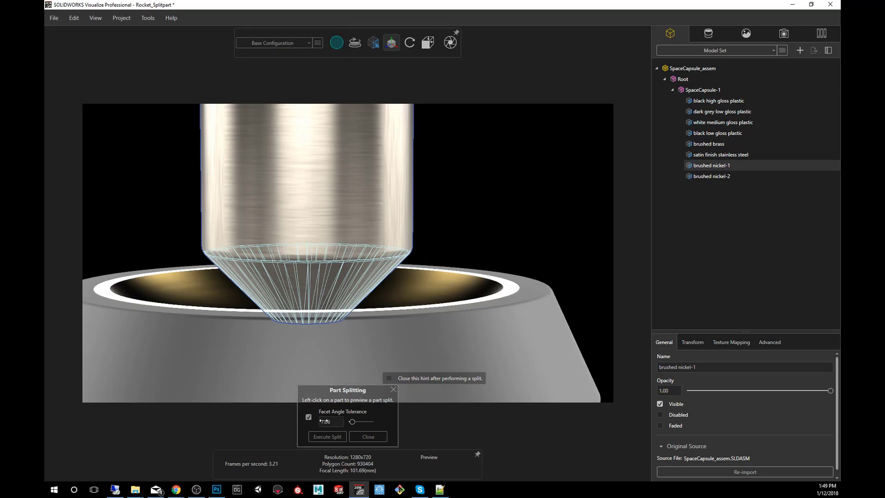
# Switch to Photoshop and show Layer 2, Layer 3, 22.5° and Layer 4 one after another in explanation.psd
pyautogui.click(218, 490)
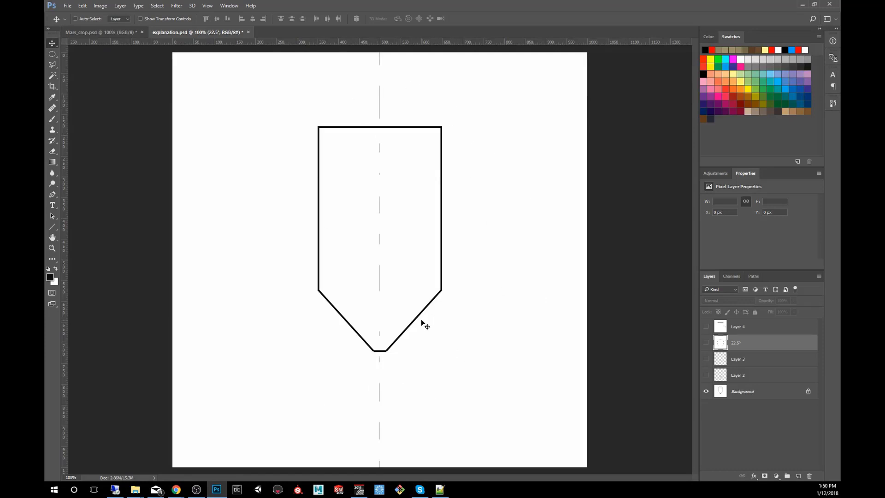
pyautogui.click(705, 375)
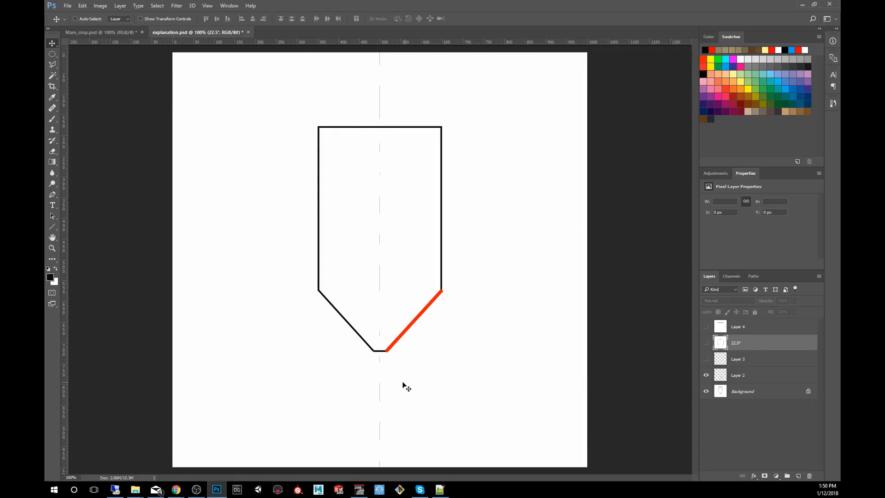
pyautogui.click(707, 360)
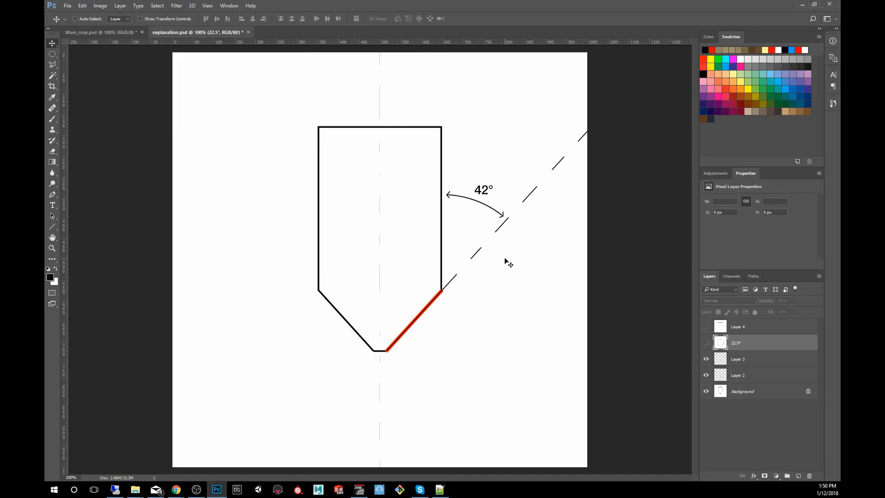
pyautogui.click(706, 343)
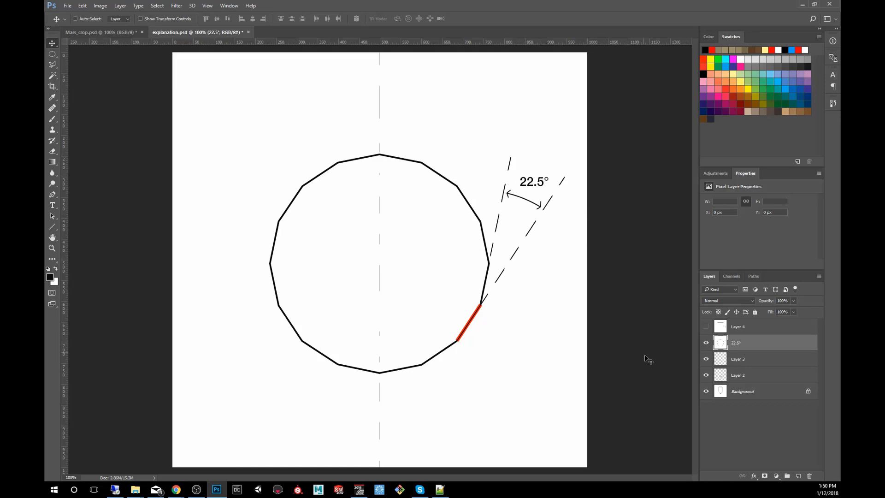
pyautogui.click(706, 327)
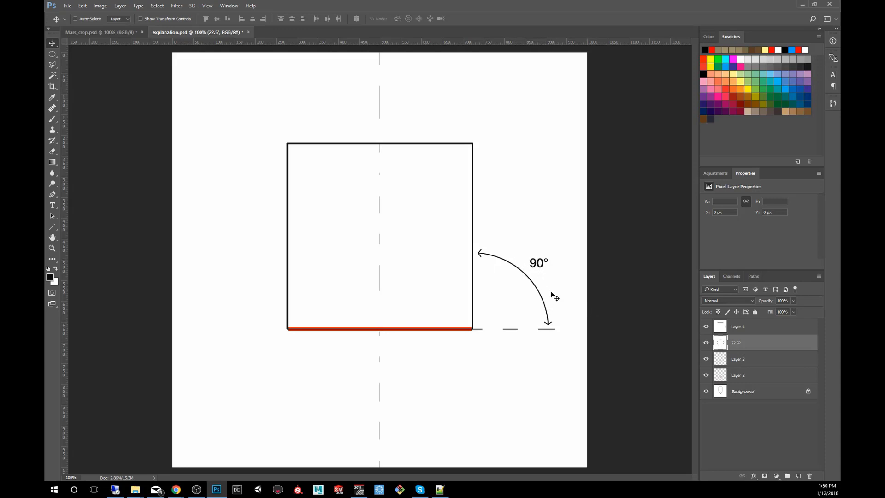
# Return to SOLIDWORKS Visualize and examine the split preview on the leg's conical tip from another angle
pyautogui.click(216, 490)
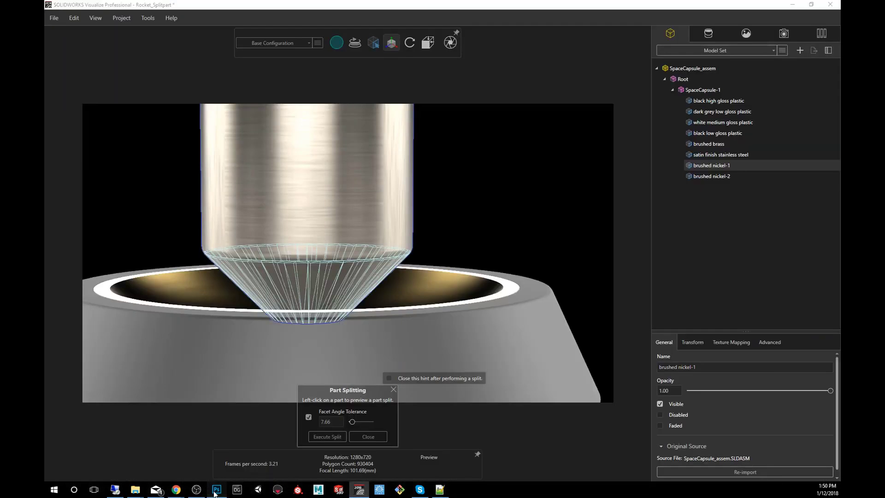
pyautogui.click(215, 491)
pyautogui.click(216, 491)
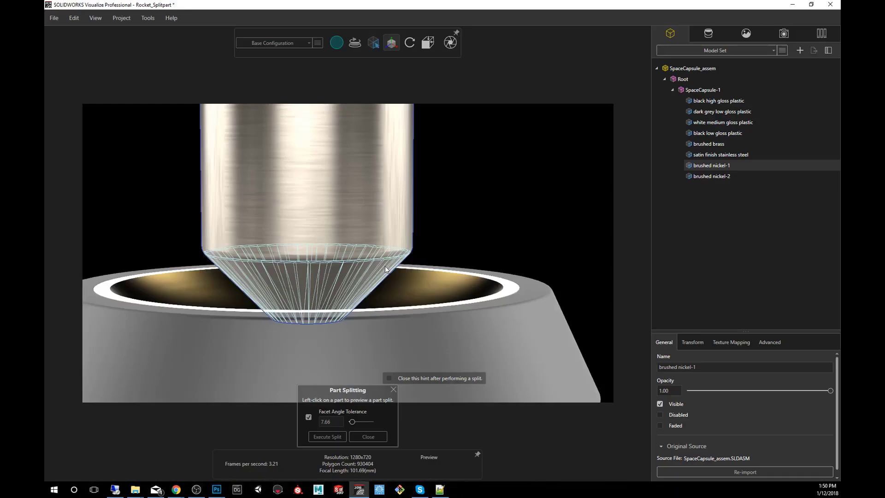
pyautogui.moveTo(427, 332); pyautogui.dragTo(332, 240, button='middle')
pyautogui.scroll(3, 385, 281)
pyautogui.scroll(-4, 384, 281)
pyautogui.scroll(3, 332, 240)
pyautogui.scroll(-2, 351, 249)
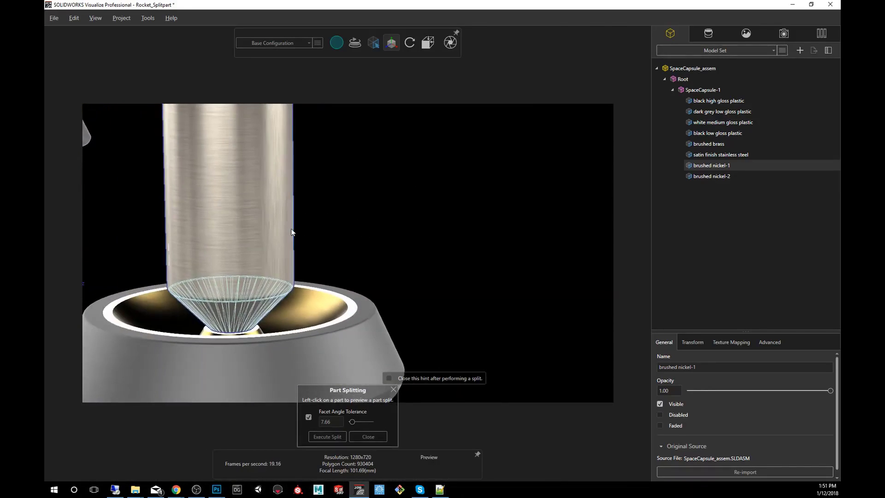
# Execute the previewed split to separate the landing leg's conical tip from the brushed nickel-1 part
pyautogui.scroll(-1, 322, 261)
pyautogui.scroll(5, 296, 258)
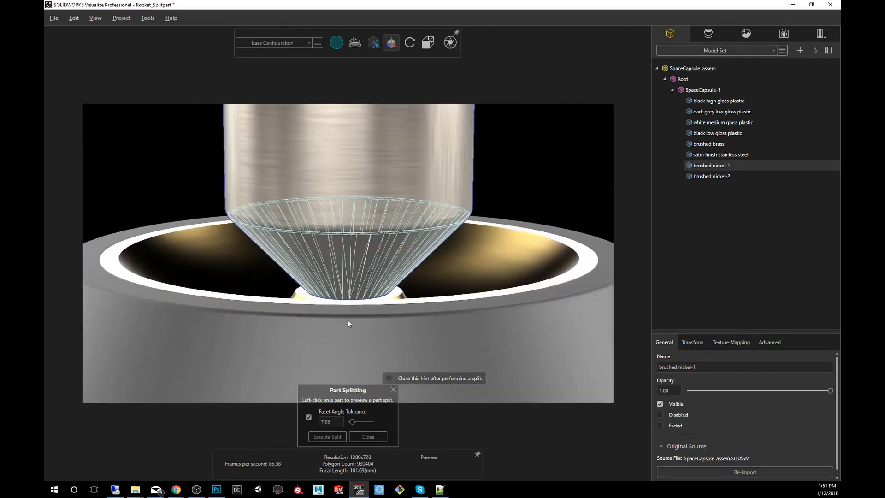
pyautogui.click(327, 437)
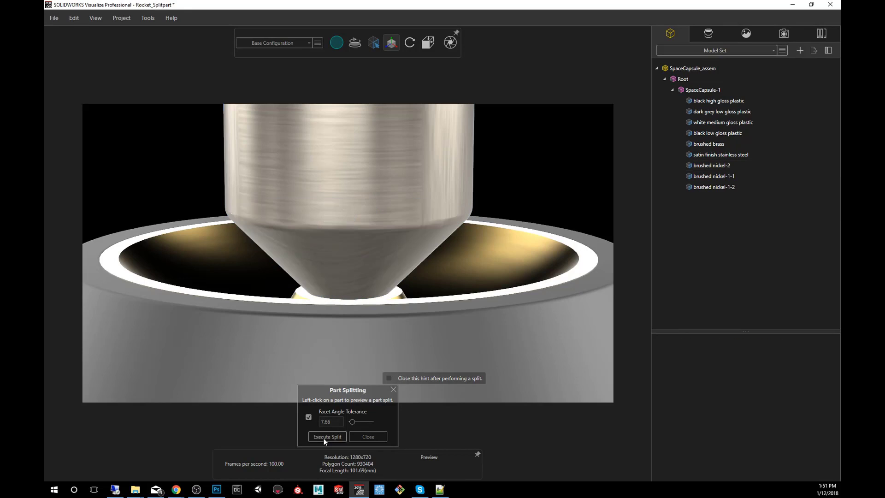
# Apply the brushed brass appearance to the landing leg's split-off conical tip
pyautogui.click(709, 33)
pyautogui.moveTo(558, 216); pyautogui.dragTo(366, 259)
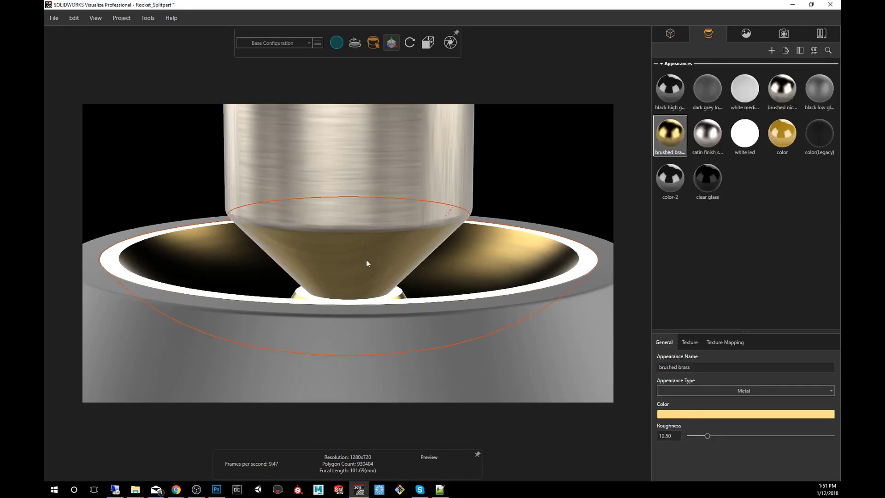
pyautogui.moveTo(474, 261); pyautogui.dragTo(395, 251, button='middle')
pyautogui.scroll(-3, 395, 250)
# Hide the object manipulator and select the landing leg's brass conical tip in part selection mode
pyautogui.moveTo(373, 45)
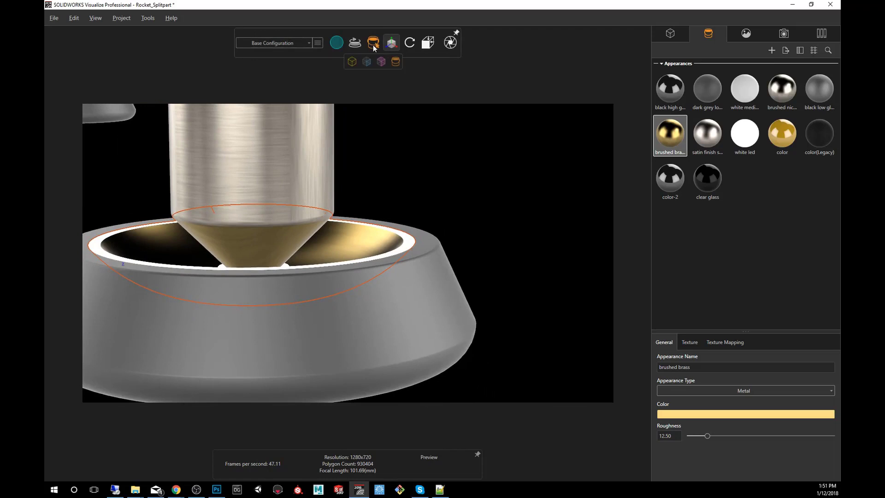
pyautogui.click(391, 42)
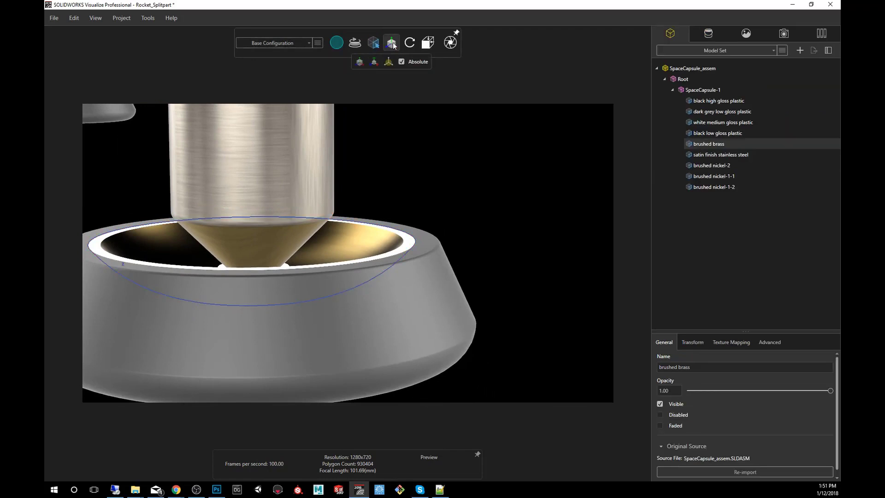
pyautogui.click(264, 237)
# Show the object manipulator for the selected conical tip and examine its location relative to the landing leg
pyautogui.scroll(-5, 344, 244)
pyautogui.scroll(-1, 343, 245)
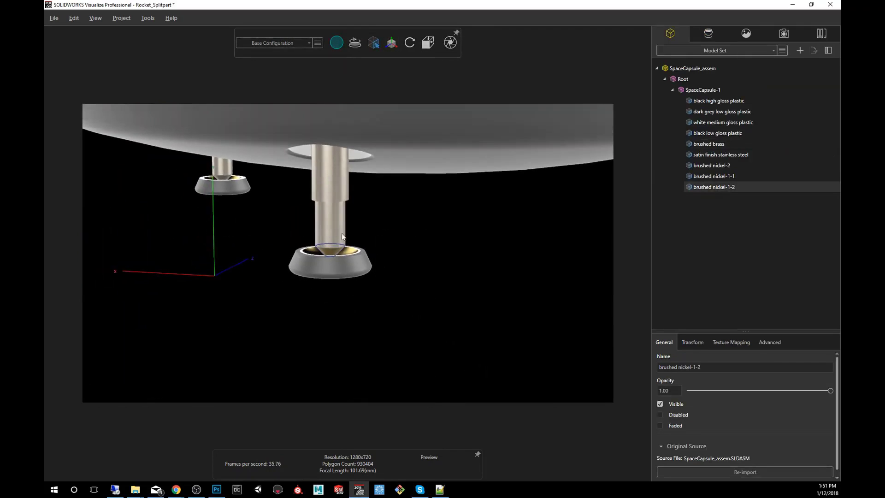
pyautogui.keyDown('ctrl'); pyautogui.moveTo(343, 245); pyautogui.dragTo(343, 309, button='middle'); pyautogui.keyUp('ctrl')
pyautogui.click(391, 43)
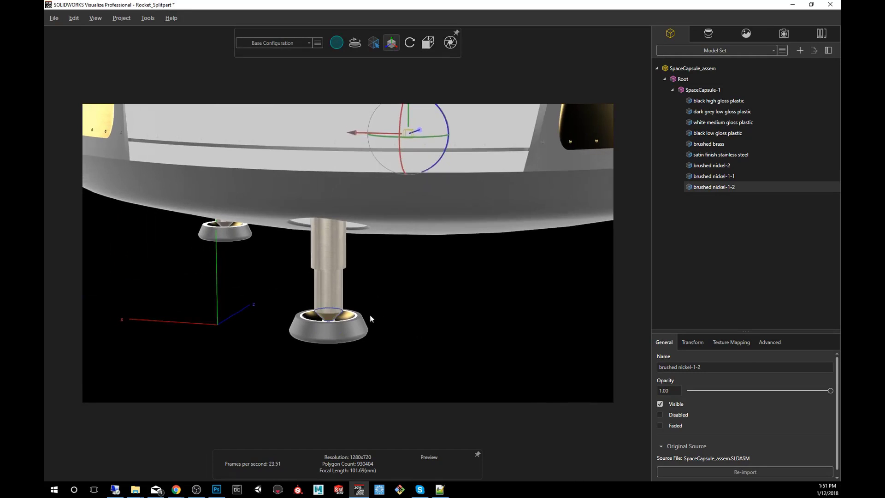
pyautogui.scroll(8, 417, 318)
pyautogui.keyDown('ctrl'); pyautogui.moveTo(417, 317); pyautogui.dragTo(433, 213, button='middle'); pyautogui.keyUp('ctrl')
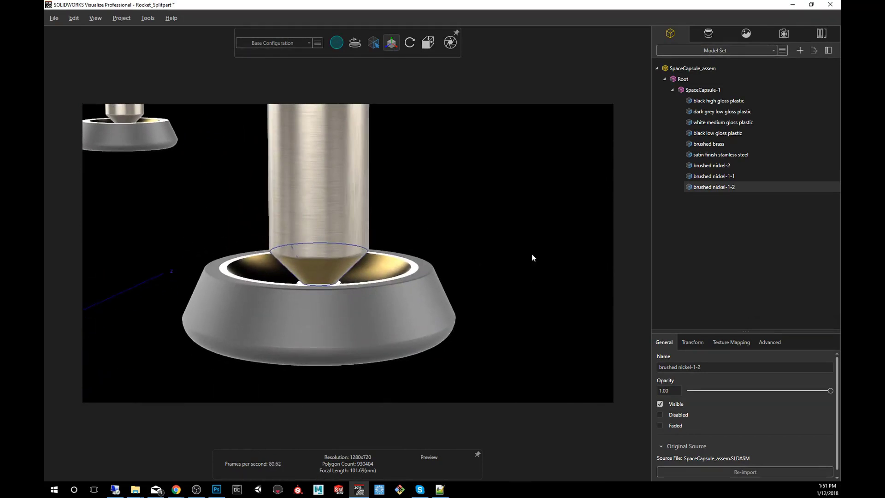